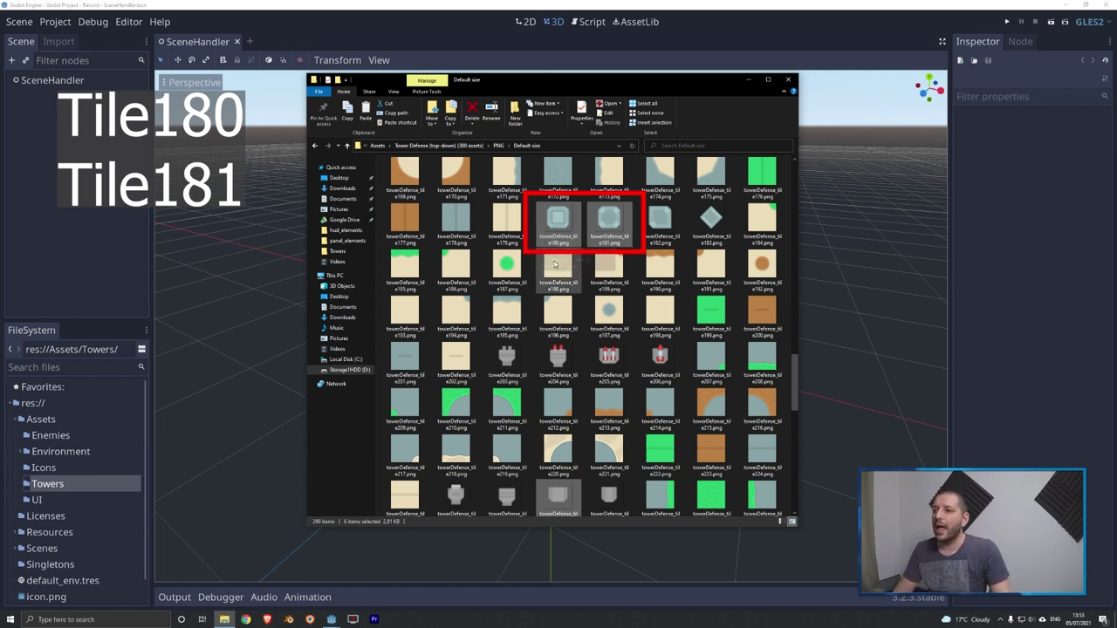
Copy tower tiles 180, 181, 228, 249, 250 and 251 from the Default size PNG folder and return to Godot
{"action": "scroll", "coordinate": [550, 305], "scroll_direction": "down", "scroll_amount": 2}
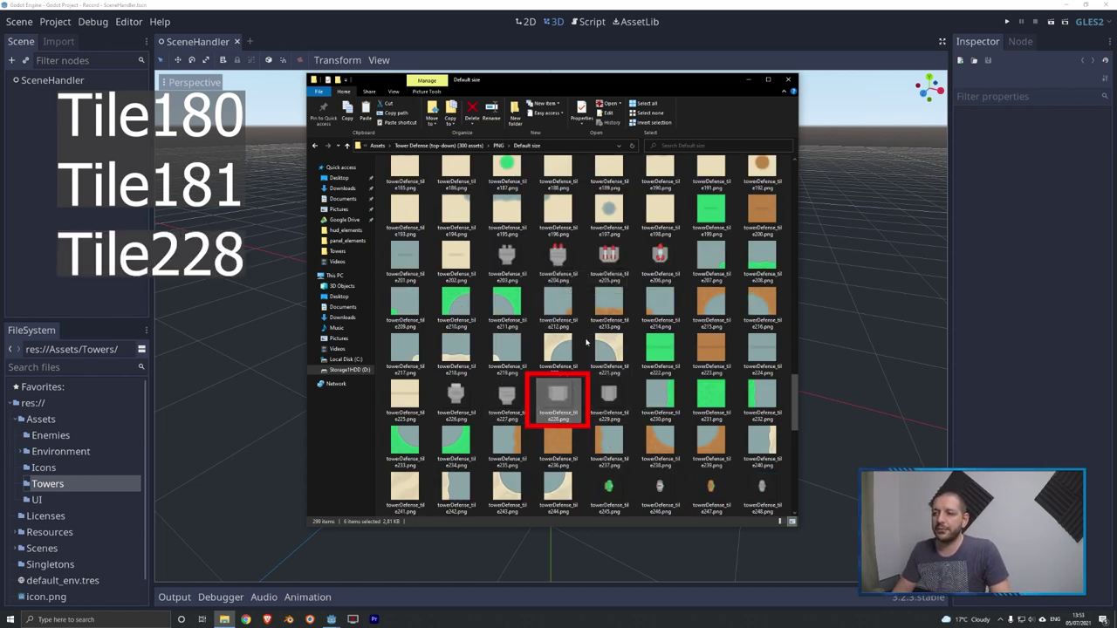
{"action": "scroll", "coordinate": [567, 375], "scroll_direction": "down", "scroll_amount": 3}
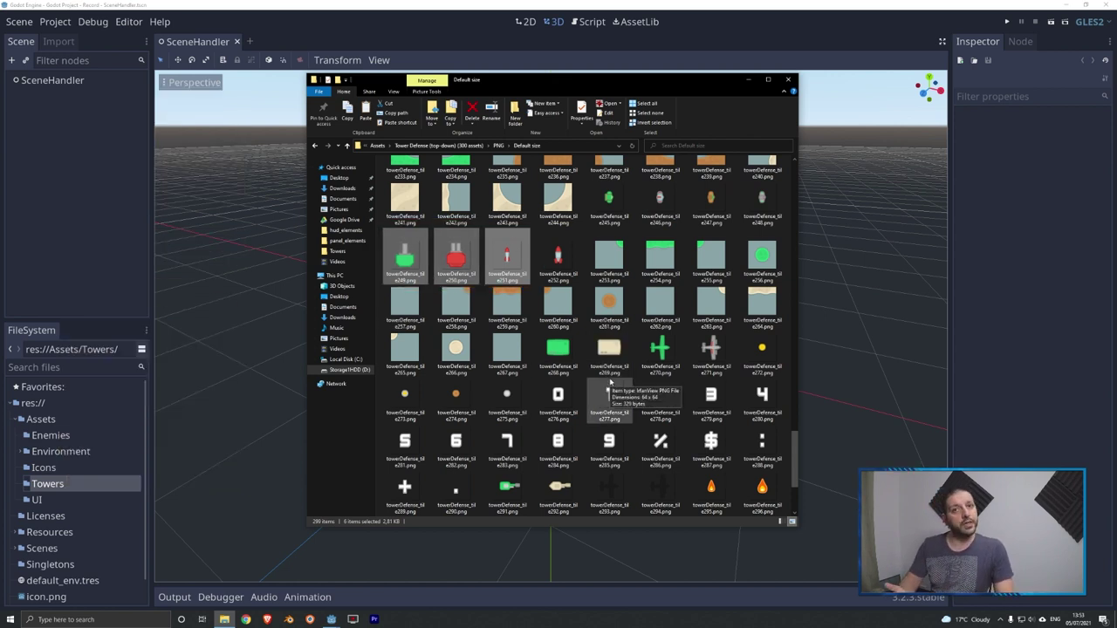
{"action": "left_click", "coordinate": [345, 9]}
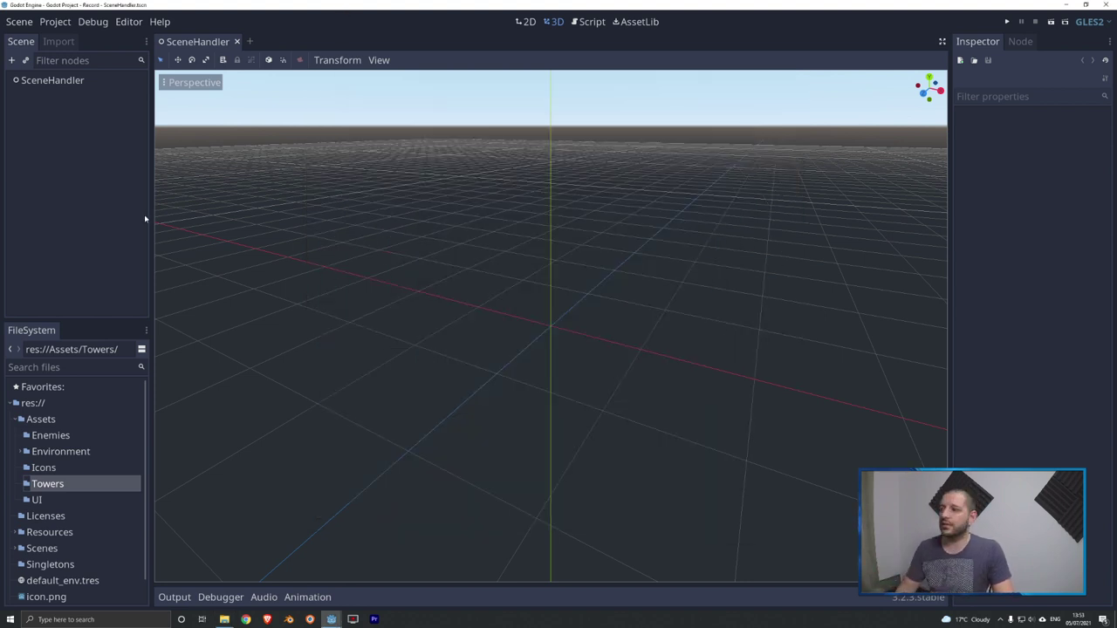
Paste the six copied tower tiles into the project's Towers folder in File Explorer
{"action": "right_click", "coordinate": [47, 486]}
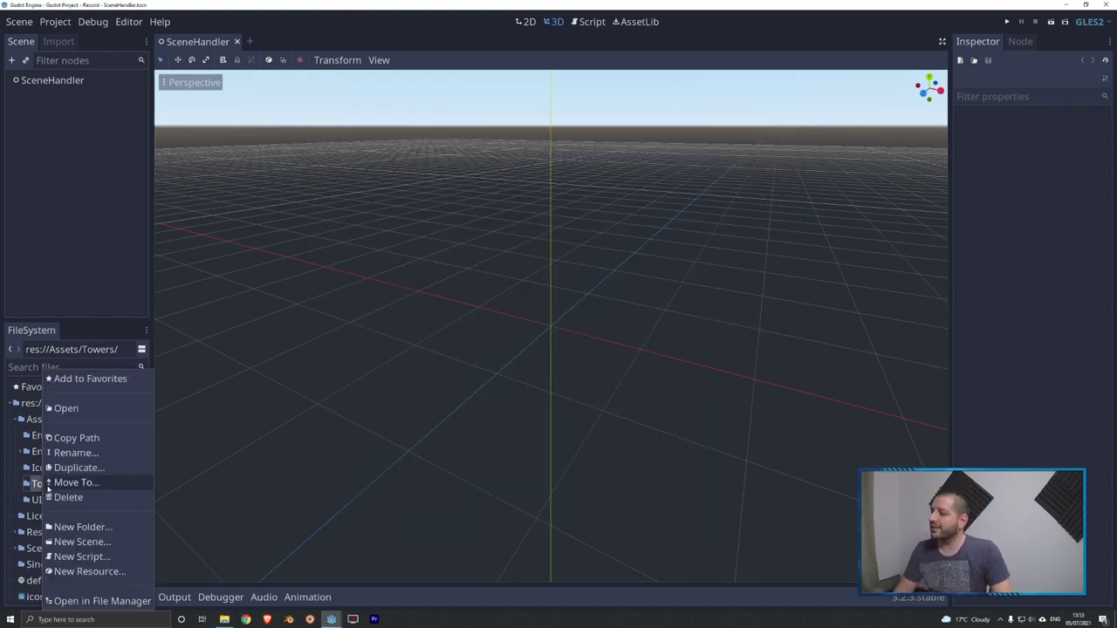
{"action": "left_click", "coordinate": [96, 600]}
{"action": "key", "text": "ctrl+v"}
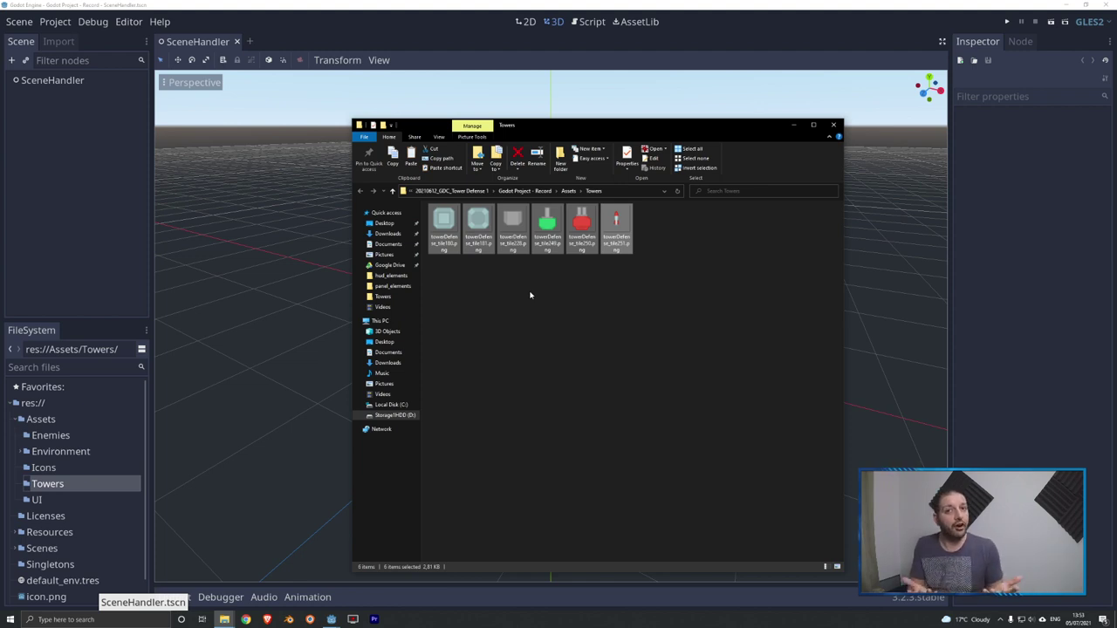
Rotate tiles 228, 249, 250 and 251 a quarter turn clockwise, then return to Godot
{"action": "left_click", "coordinate": [515, 220]}
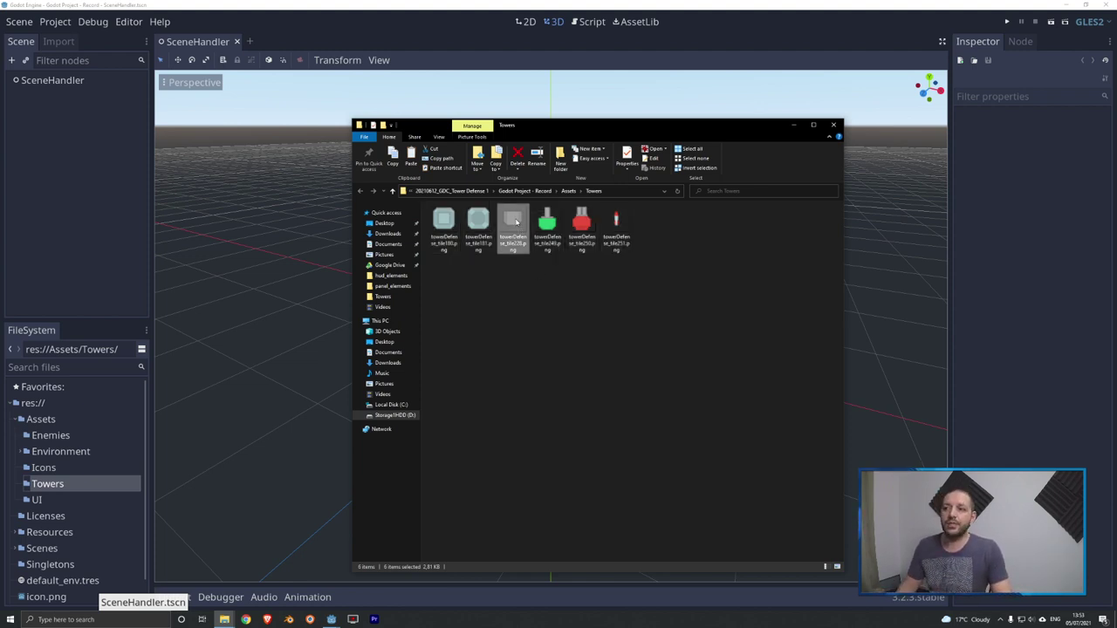
{"action": "left_click", "coordinate": [581, 223], "text": "shift"}
{"action": "left_click", "coordinate": [615, 224], "text": "shift"}
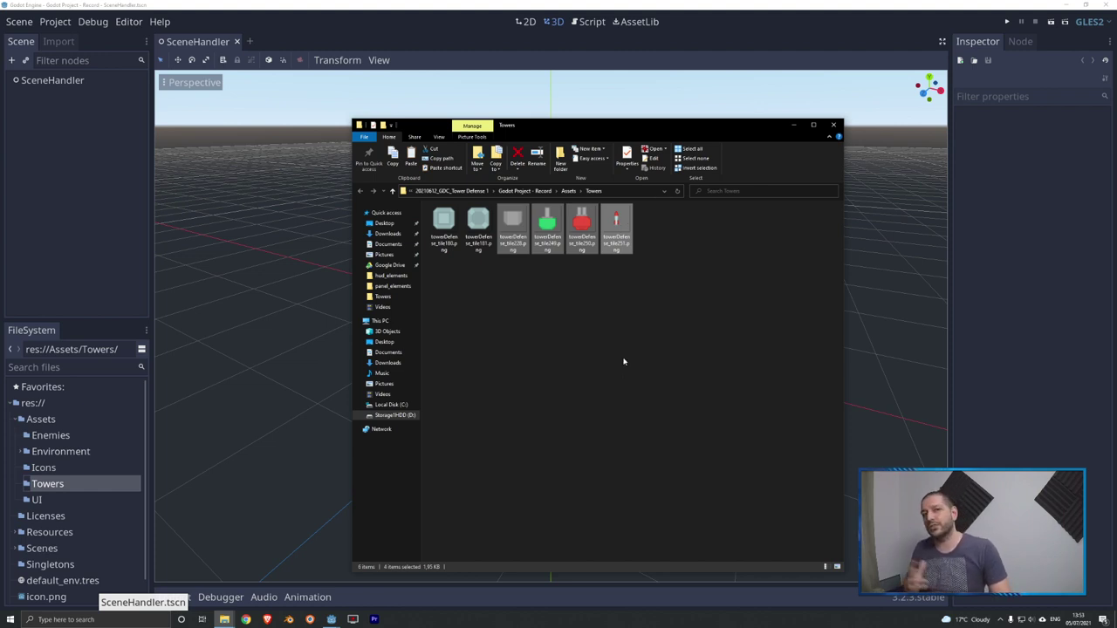
{"action": "right_click", "coordinate": [547, 224]}
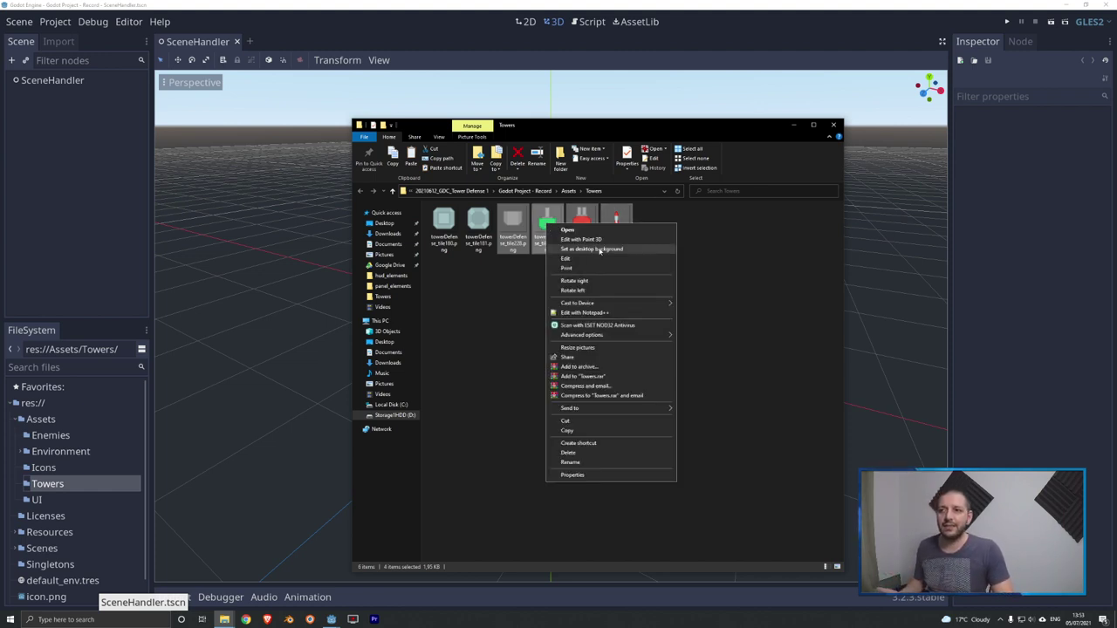
{"action": "left_click", "coordinate": [574, 281]}
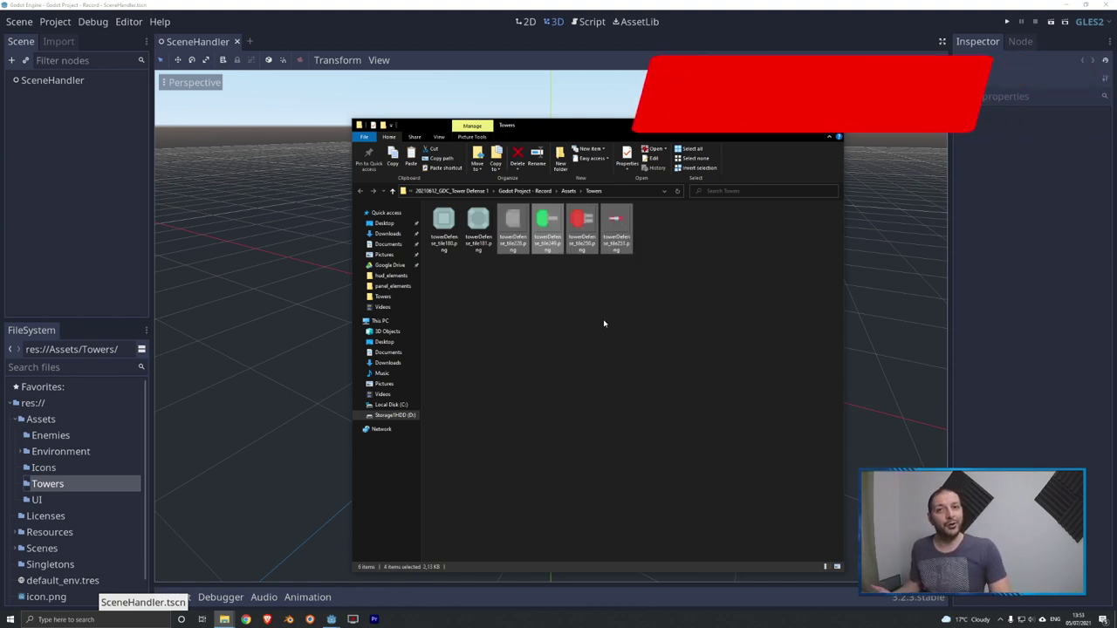
{"action": "left_click", "coordinate": [568, 293]}
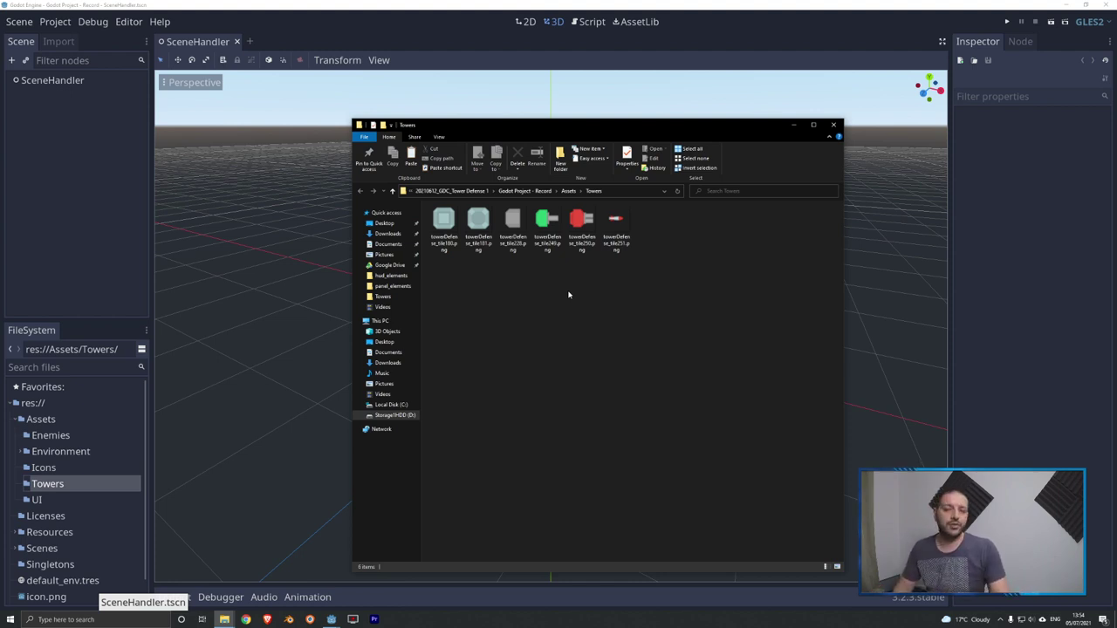
{"action": "left_click", "coordinate": [493, 8]}
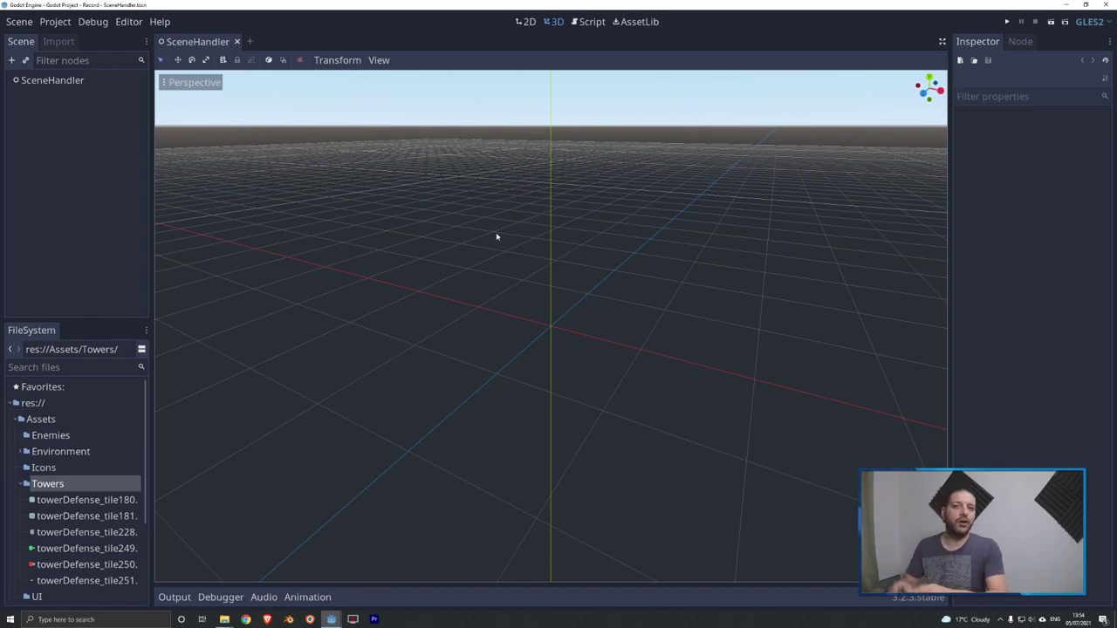
{"action": "scroll", "coordinate": [73, 494], "scroll_direction": "down", "scroll_amount": 1}
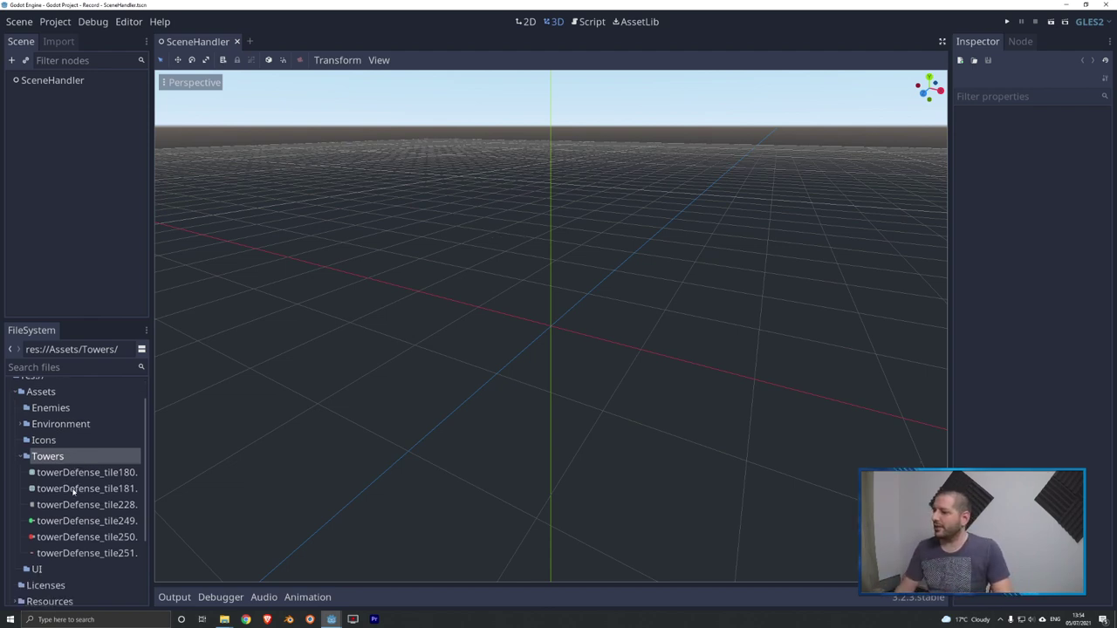
{"action": "left_click", "coordinate": [83, 471]}
{"action": "left_click", "coordinate": [86, 553], "text": "shift"}
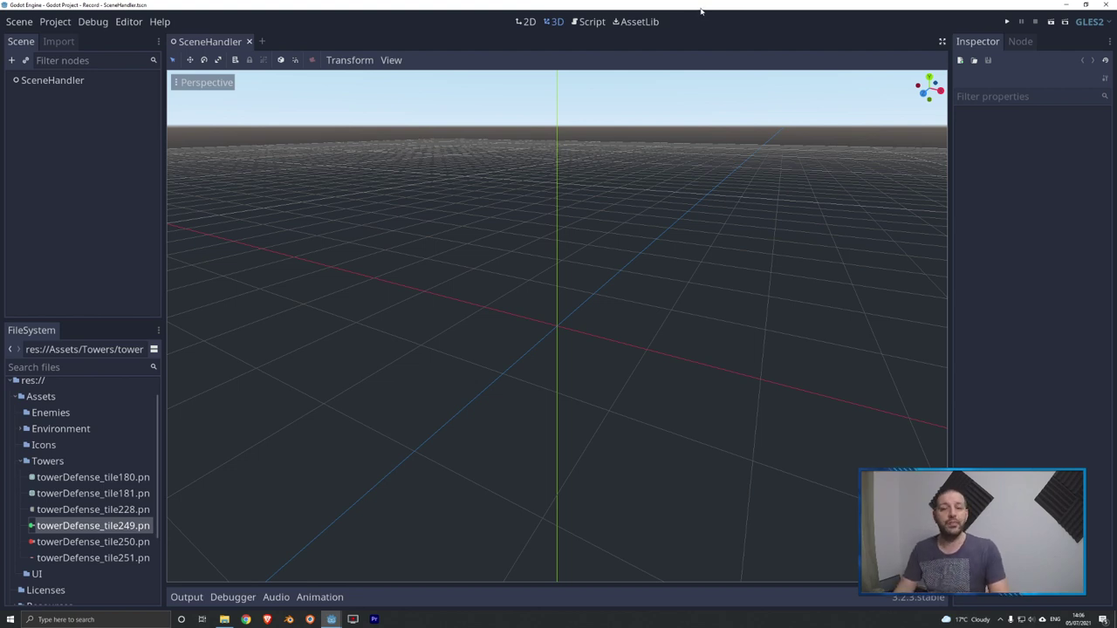
{"action": "left_click", "coordinate": [20, 21]}
Create a new 2D scene and rename its Node2D root to GunT1
{"action": "left_click", "coordinate": [28, 40]}
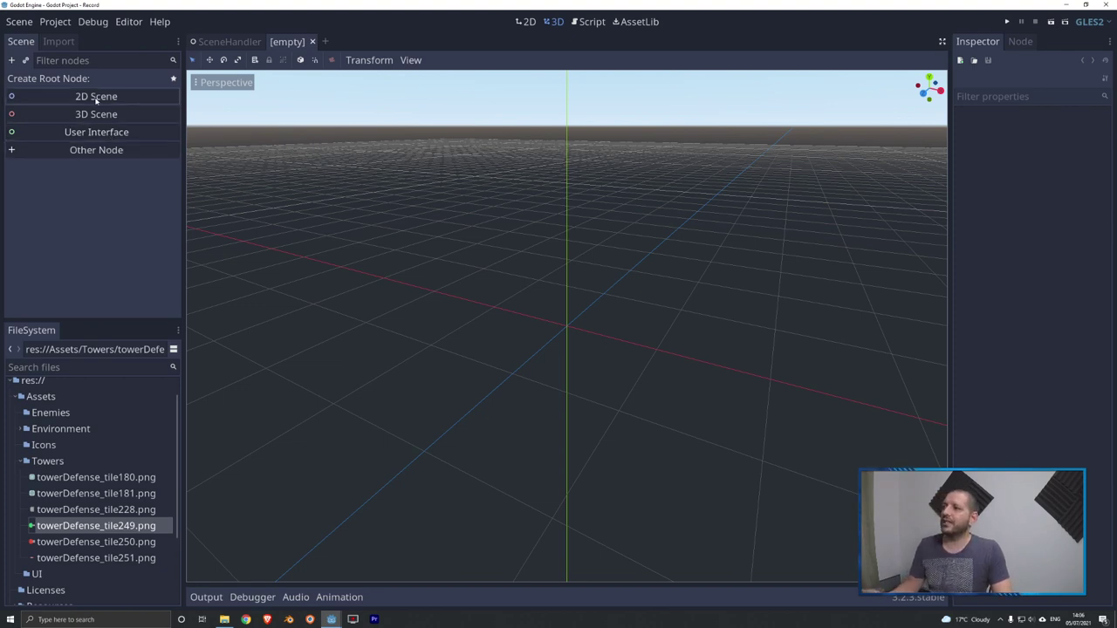
{"action": "left_click", "coordinate": [92, 98]}
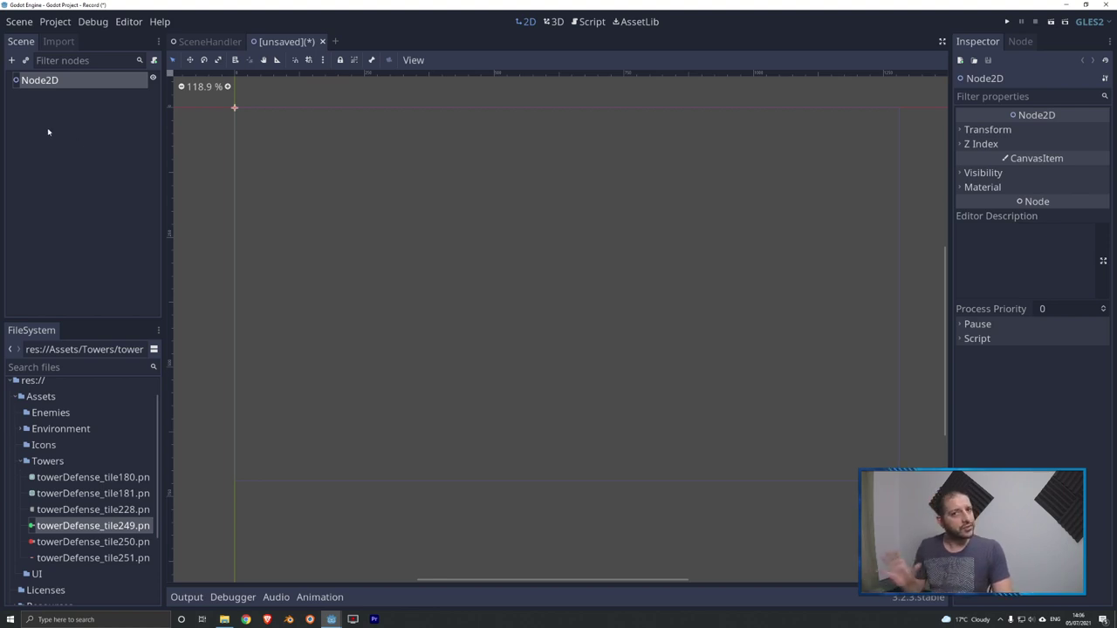
{"action": "right_click", "coordinate": [32, 87]}
{"action": "left_click", "coordinate": [64, 183]}
{"action": "type", "text": "GunT1"}
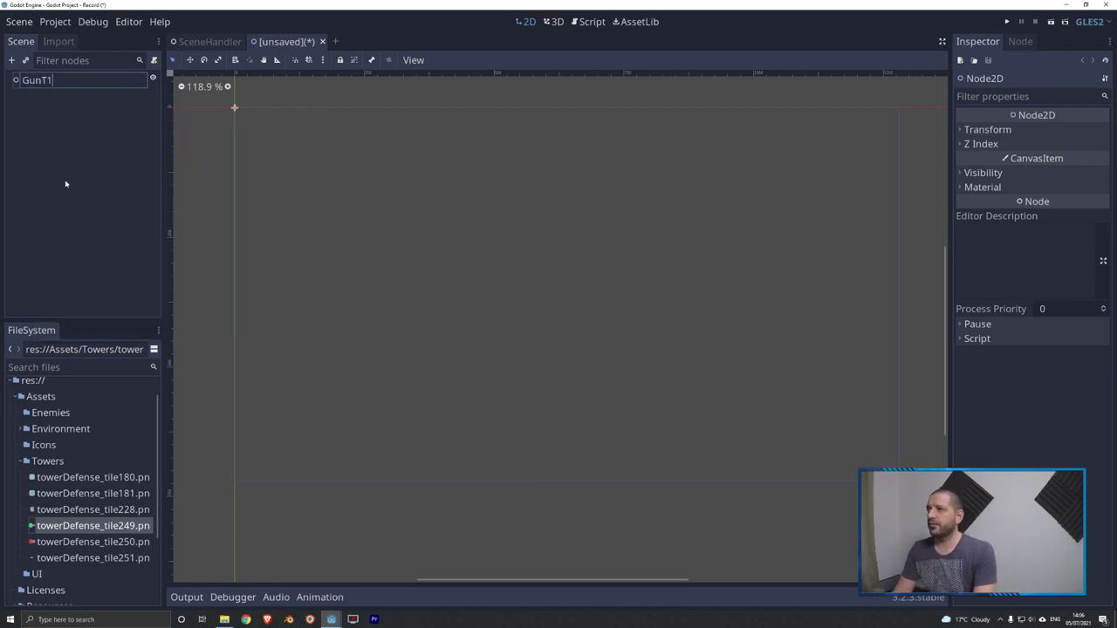
{"action": "key", "text": "Return"}
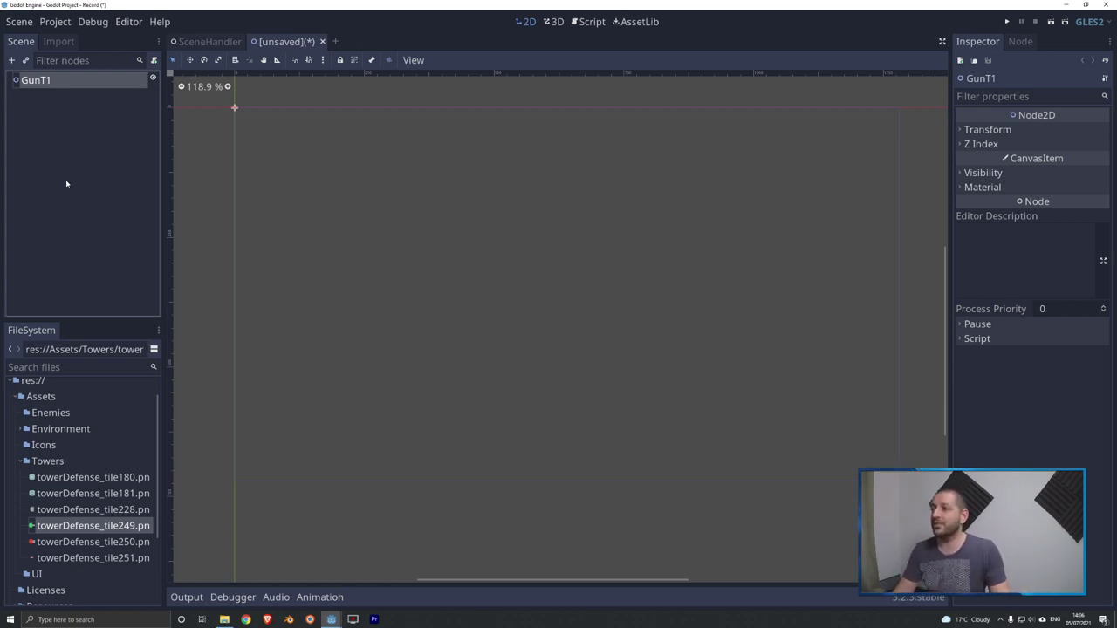
Add a Sprite child under GunT1 with texture towerDefense_tile181.png
{"action": "scroll", "coordinate": [543, 287], "scroll_direction": "down", "scroll_amount": 3}
{"action": "scroll", "coordinate": [356, 181], "scroll_direction": "up", "scroll_amount": 6}
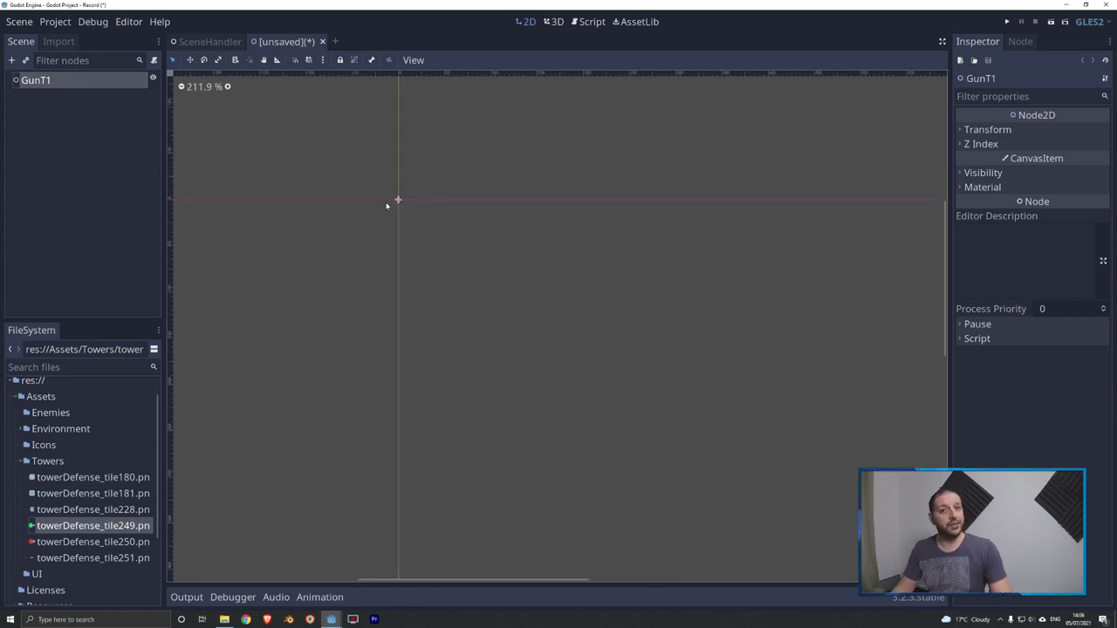
{"action": "right_click", "coordinate": [45, 83]}
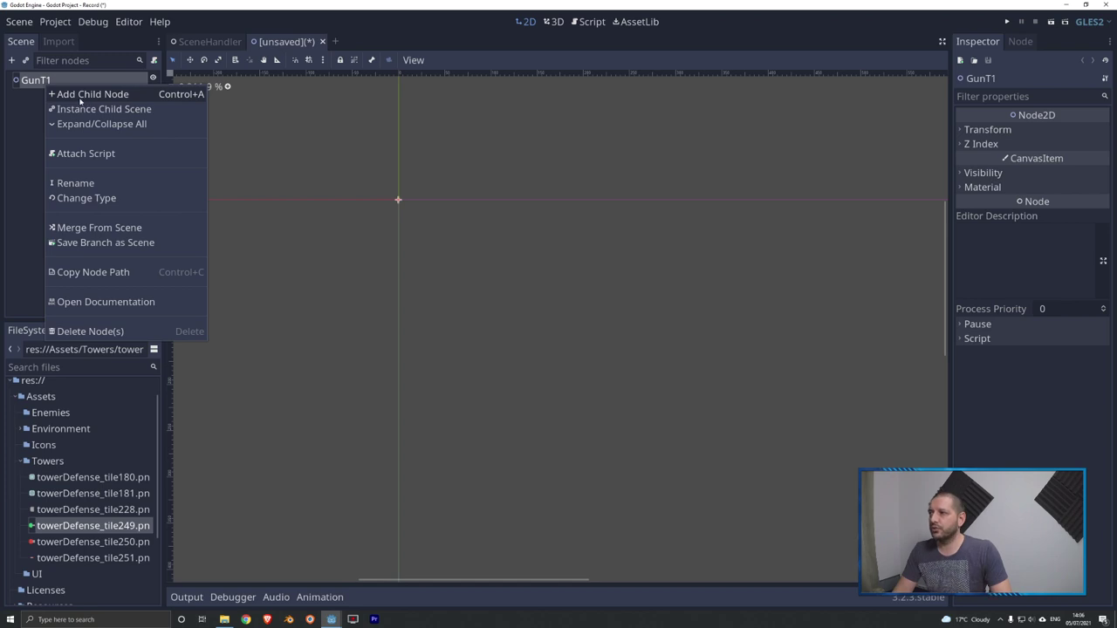
{"action": "left_click", "coordinate": [83, 96]}
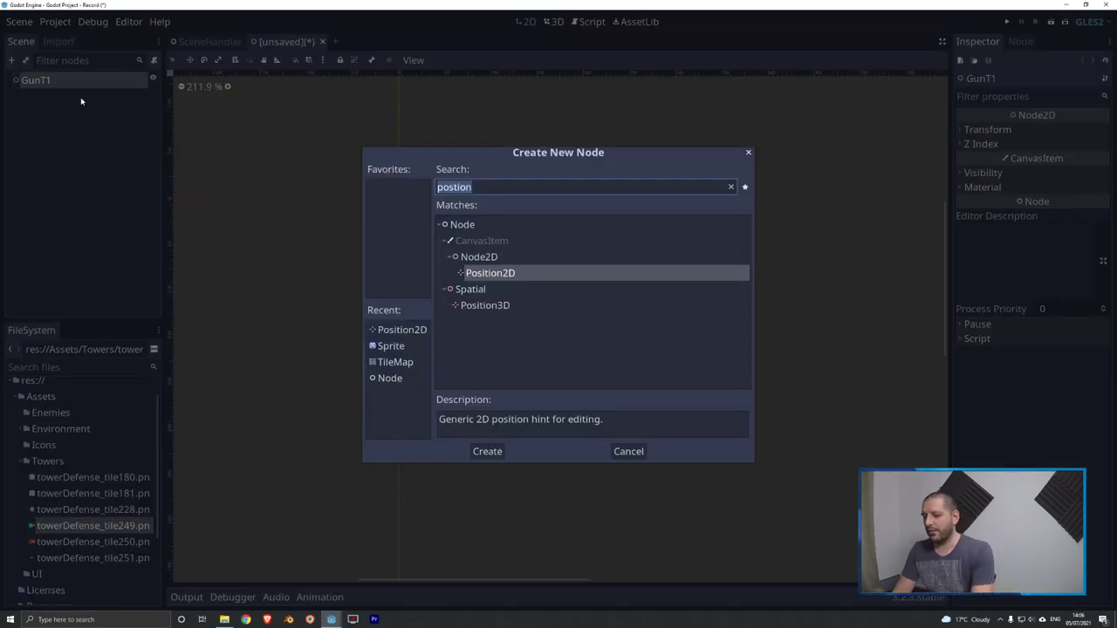
{"action": "type", "text": "sprite"}
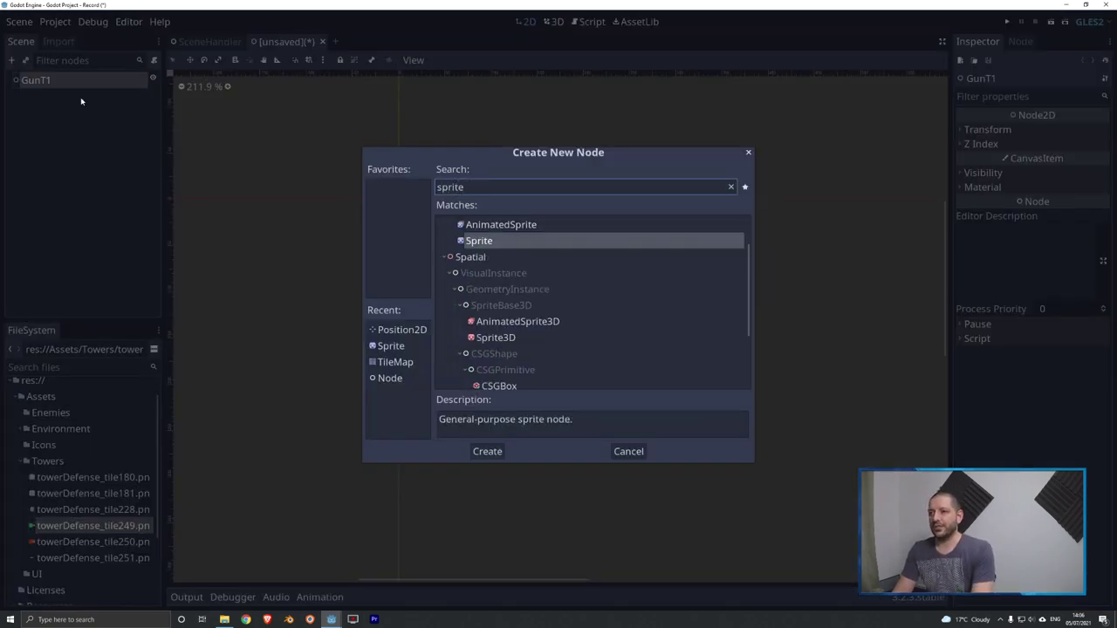
{"action": "key", "text": "Return"}
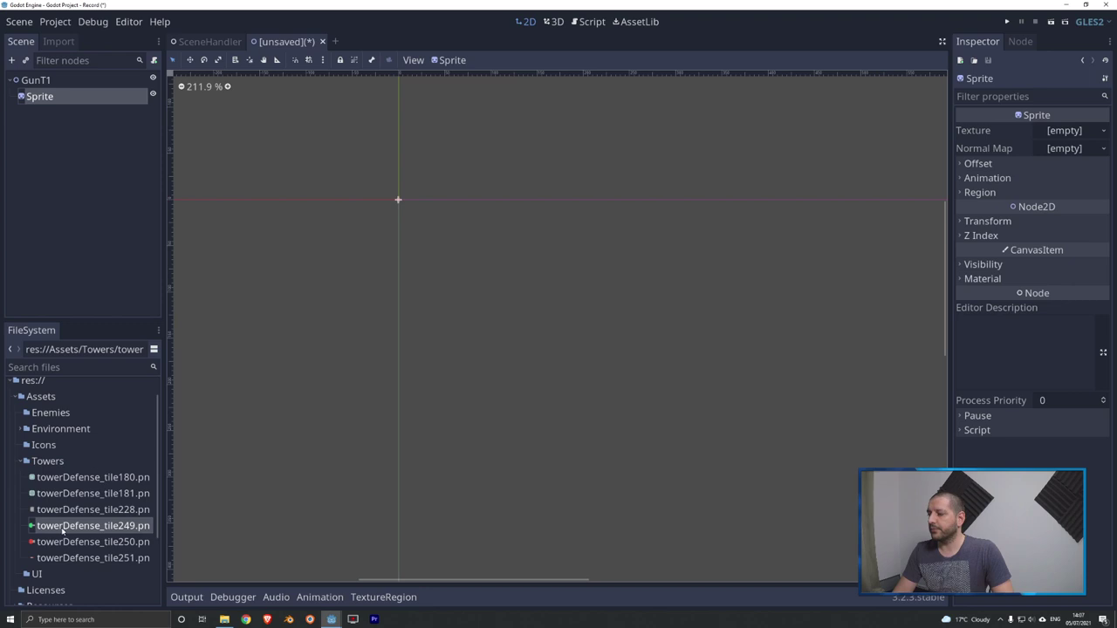
{"action": "left_click_drag", "start_coordinate": [48, 496], "coordinate": [1071, 136]}
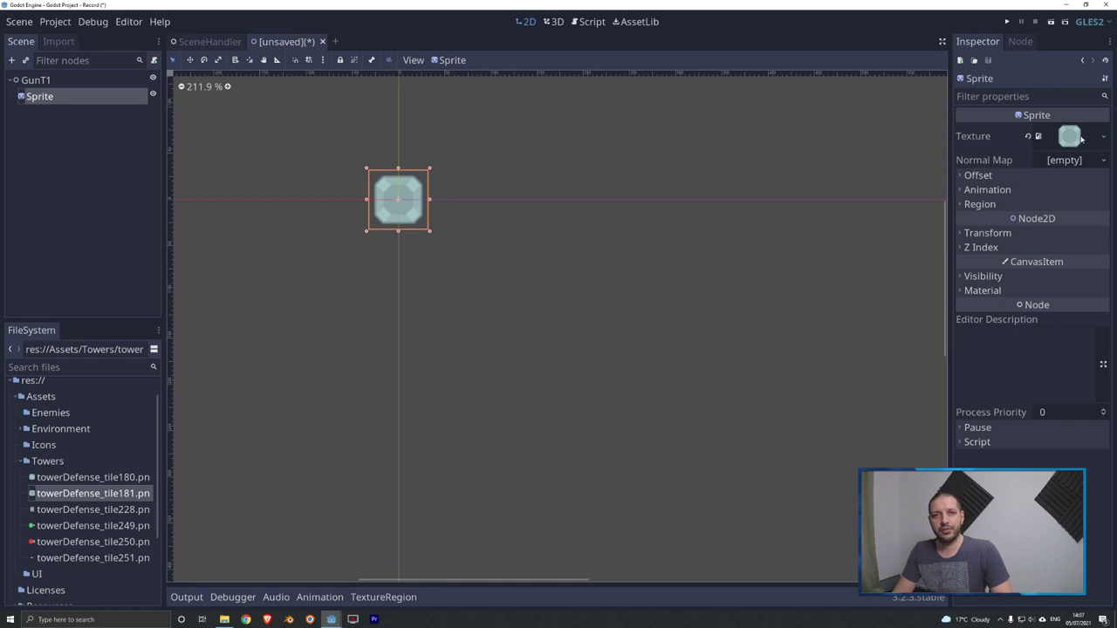
{"action": "scroll", "coordinate": [384, 222], "scroll_direction": "up", "scroll_amount": 8}
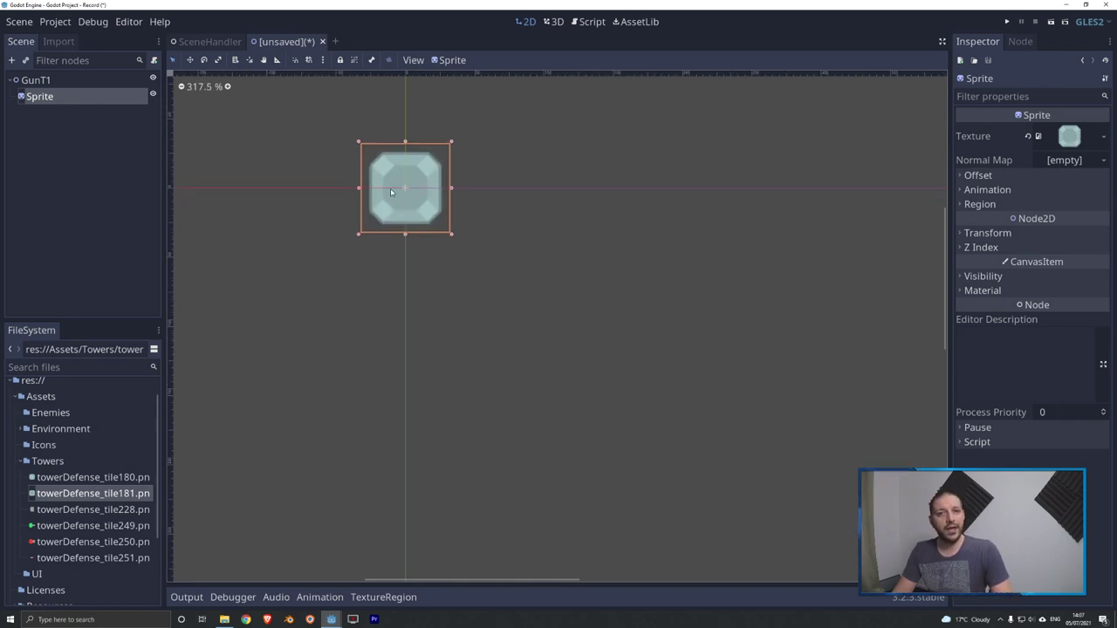
Add a second Sprite, Sprite2, under GunT1 with texture towerDefense_tile249.png
{"action": "right_click", "coordinate": [40, 81]}
{"action": "left_click", "coordinate": [64, 91]}
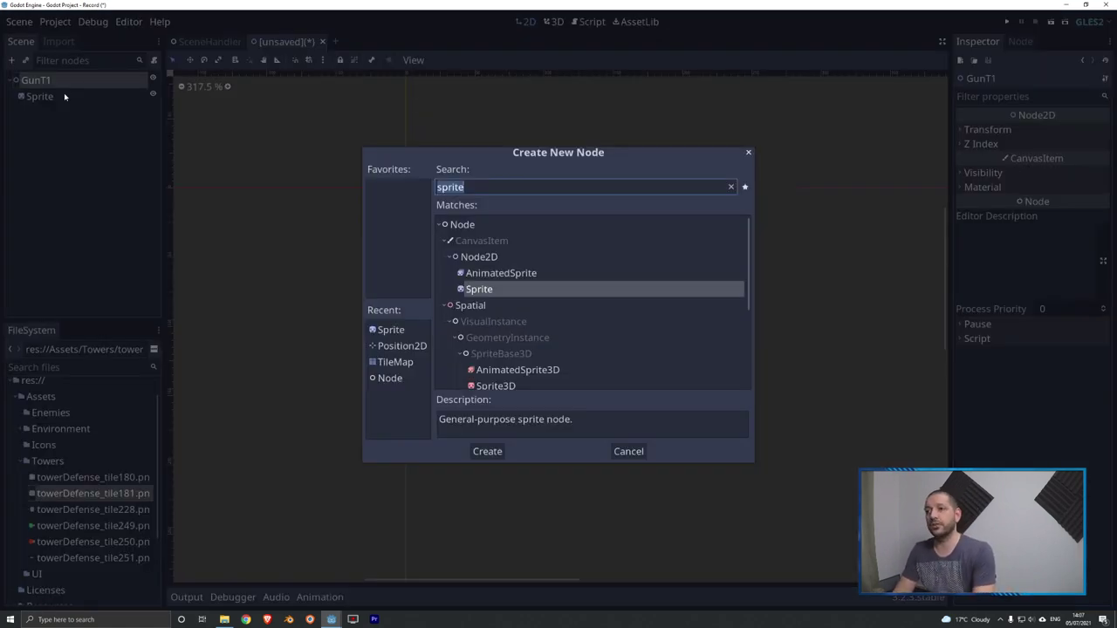
{"action": "key", "text": "Return"}
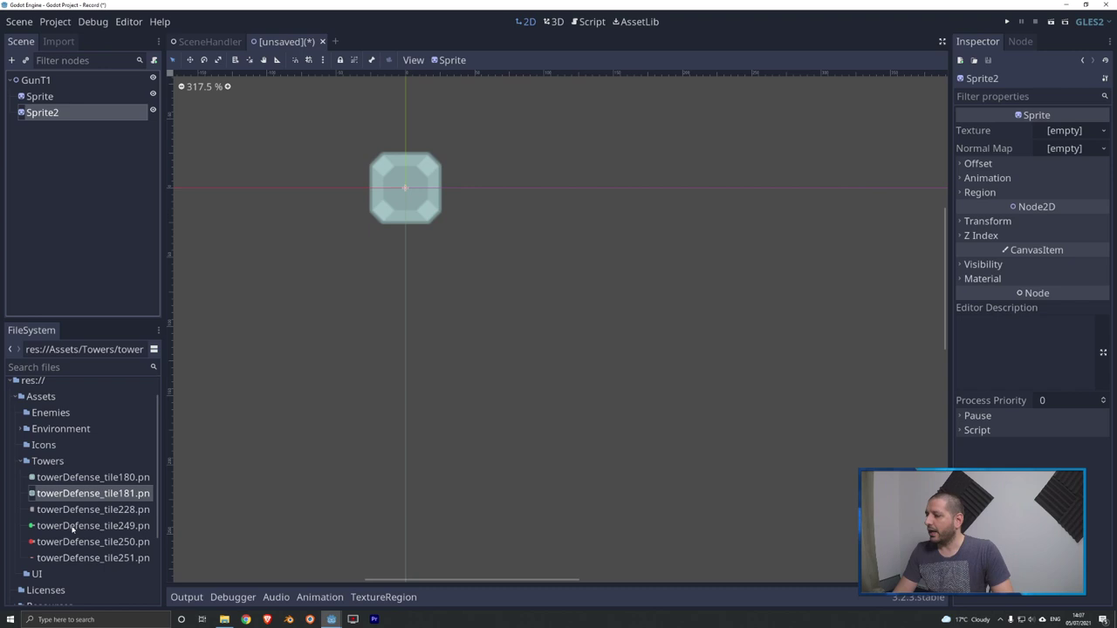
{"action": "left_click_drag", "start_coordinate": [75, 528], "coordinate": [1070, 133]}
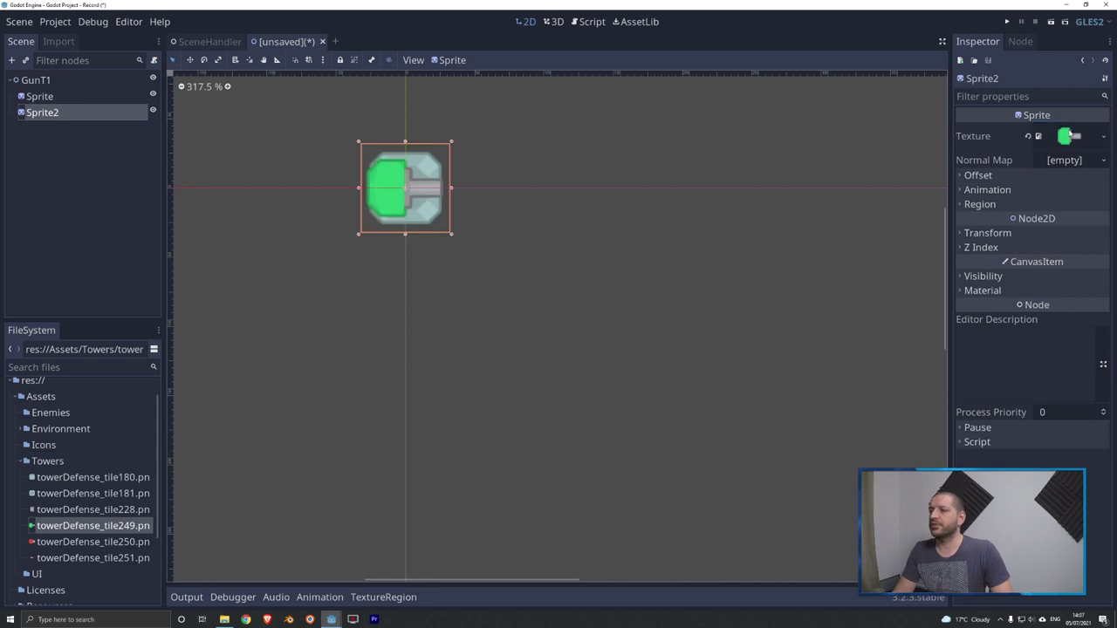
{"action": "scroll", "coordinate": [341, 150], "scroll_direction": "up", "scroll_amount": 2}
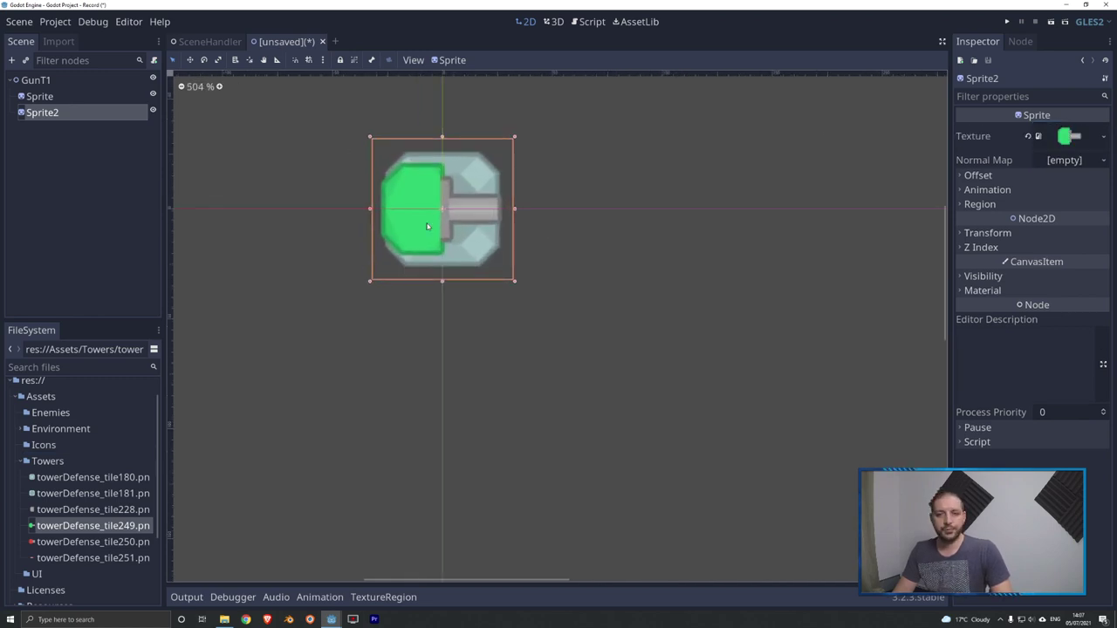
Rename Sprite to Base and Sprite2 to Turret
{"action": "right_click", "coordinate": [42, 100]}
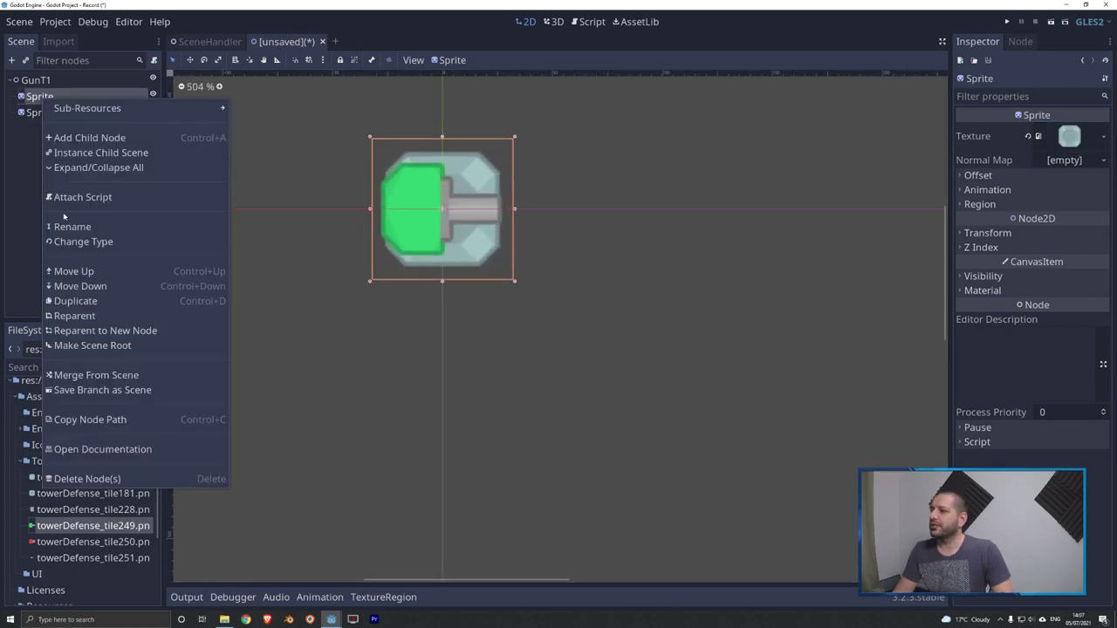
{"action": "left_click", "coordinate": [93, 232]}
{"action": "type", "text": "Base"}
{"action": "key", "text": "Return"}
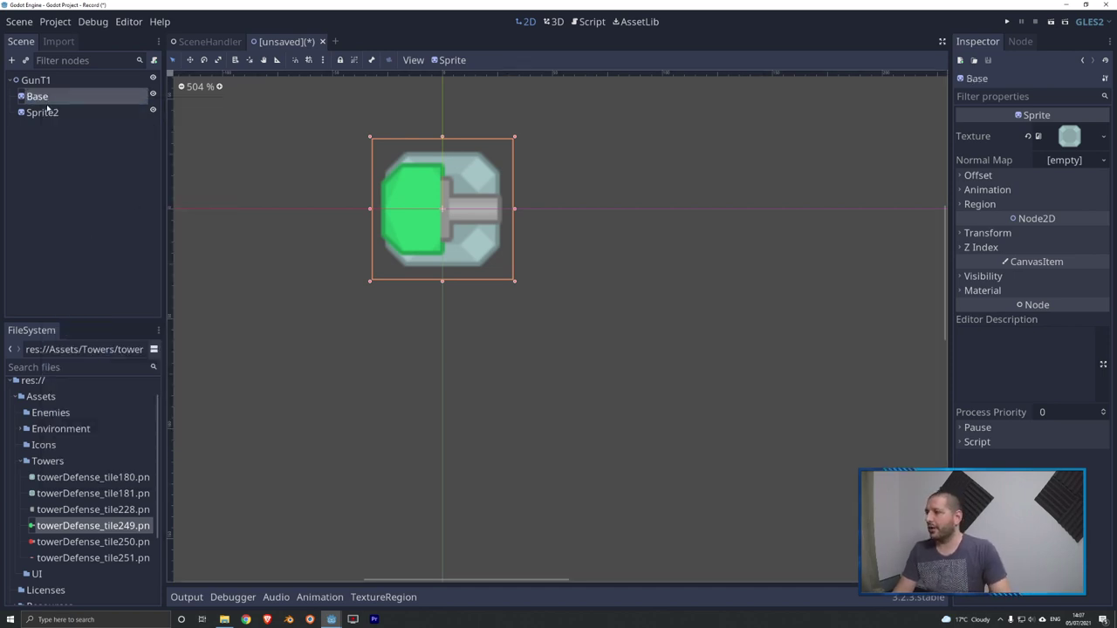
{"action": "right_click", "coordinate": [30, 109]}
{"action": "left_click", "coordinate": [82, 241]}
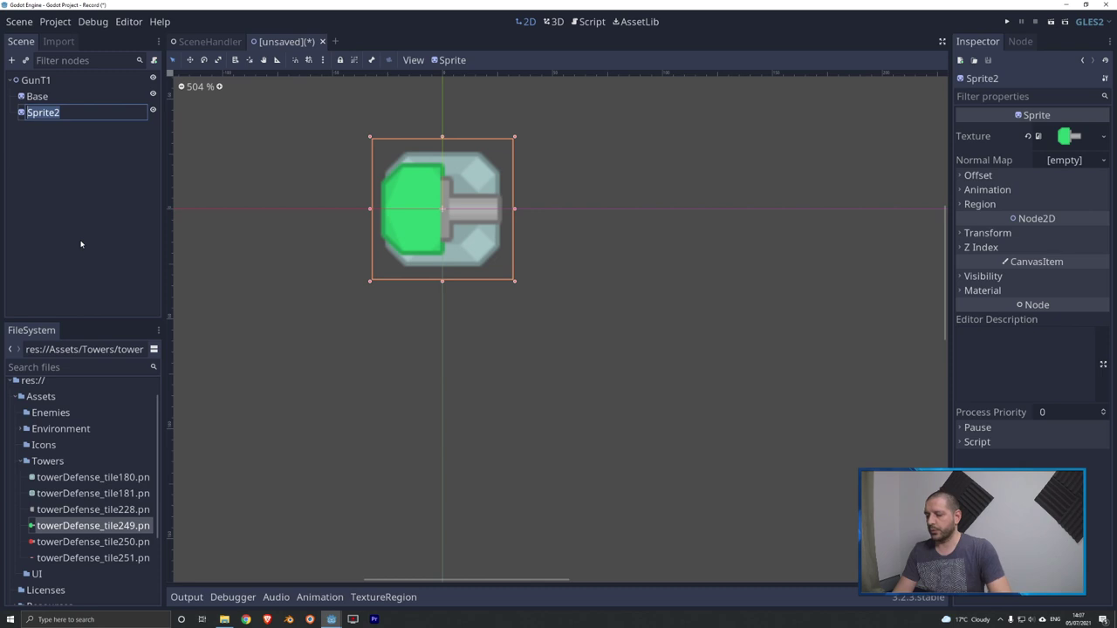
{"action": "type", "text": "Turret"}
{"action": "key", "text": "Return"}
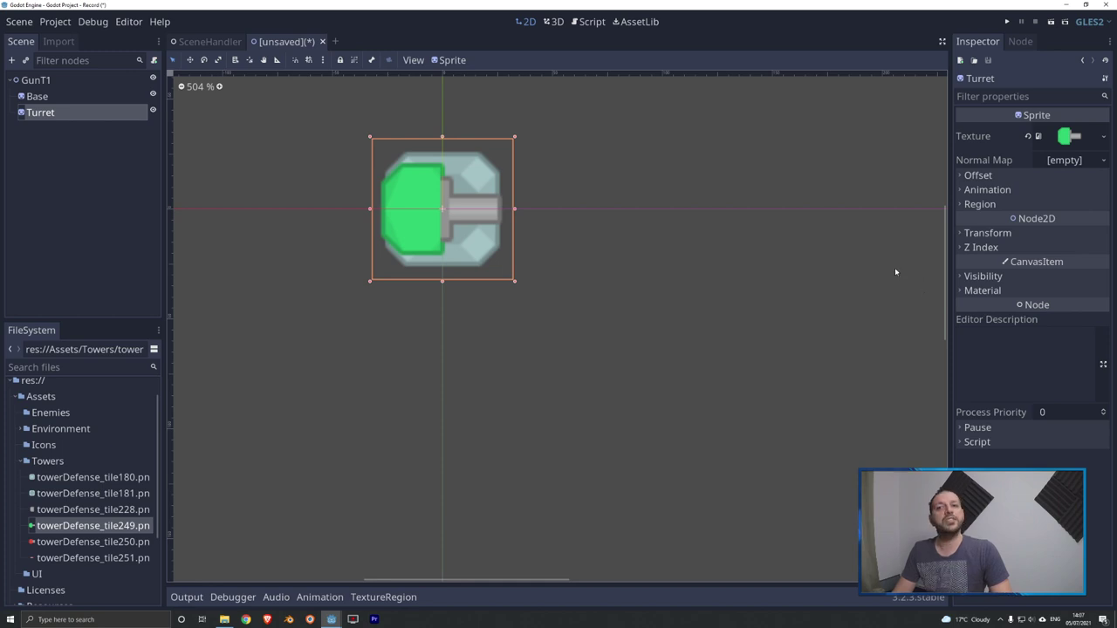
Nudge the Turret's rotation to see where it currently pivots
{"action": "left_click", "coordinate": [979, 235]}
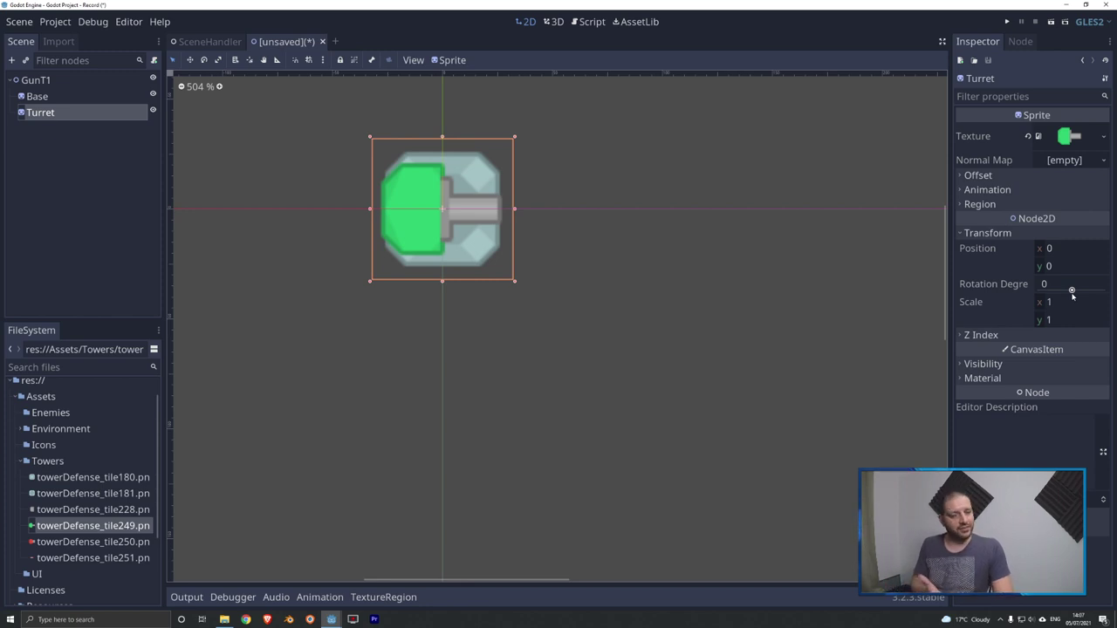
{"action": "left_click_drag", "start_coordinate": [1072, 292], "coordinate": [1073, 292]}
{"action": "left_click_drag", "start_coordinate": [1074, 291], "coordinate": [1077, 293]}
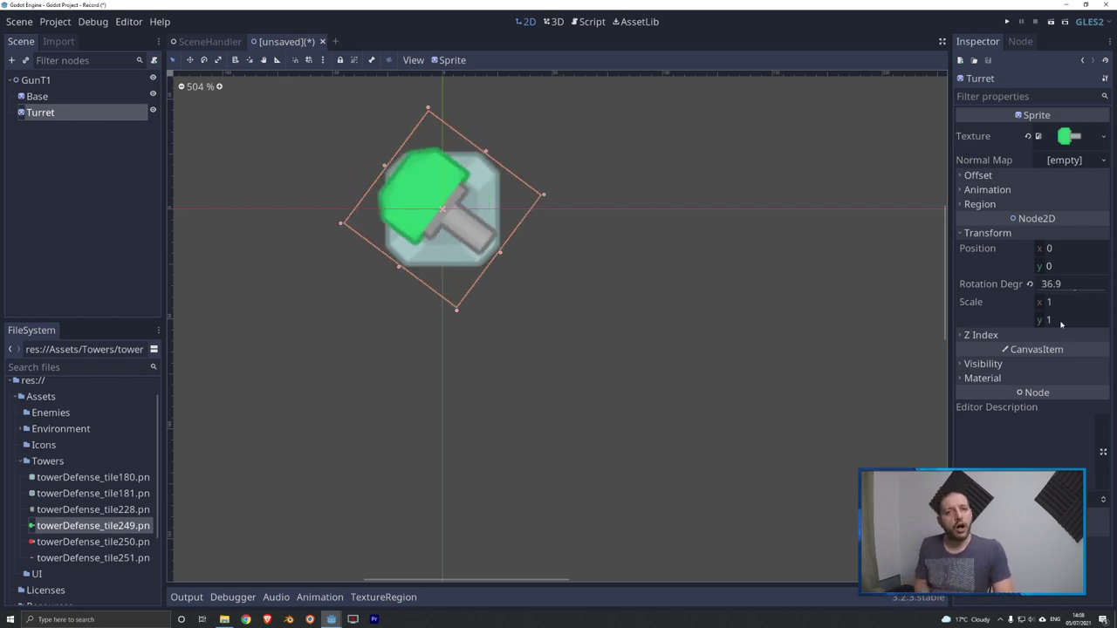
Set the Turret's Offset x to 12
{"action": "left_click", "coordinate": [972, 176]}
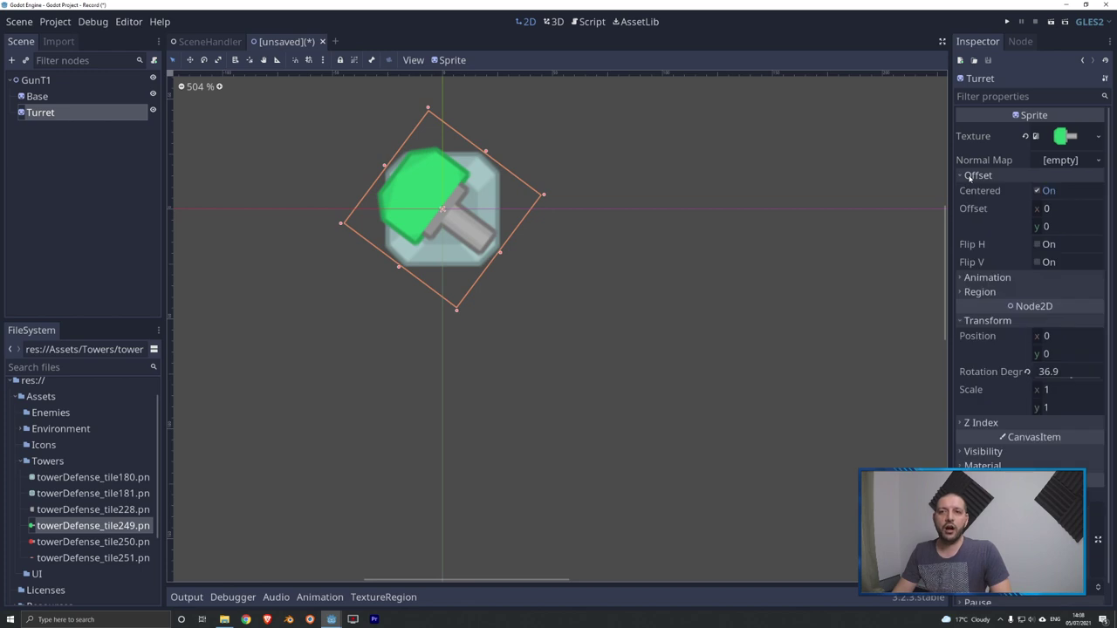
{"action": "left_click", "coordinate": [1045, 210]}
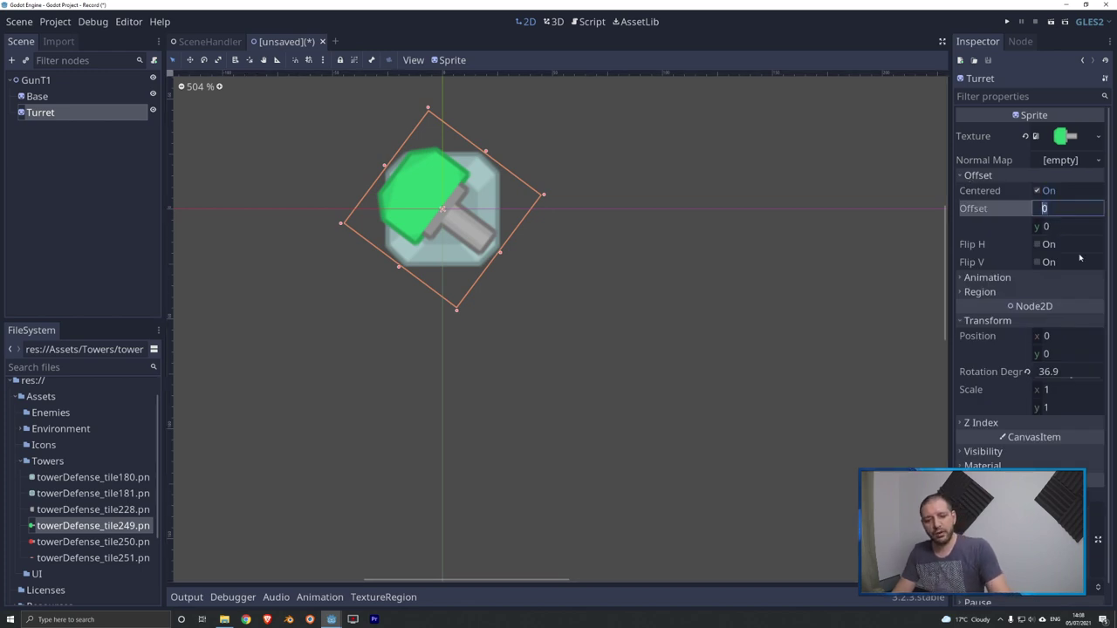
{"action": "type", "text": "12"}
{"action": "key", "text": "Return"}
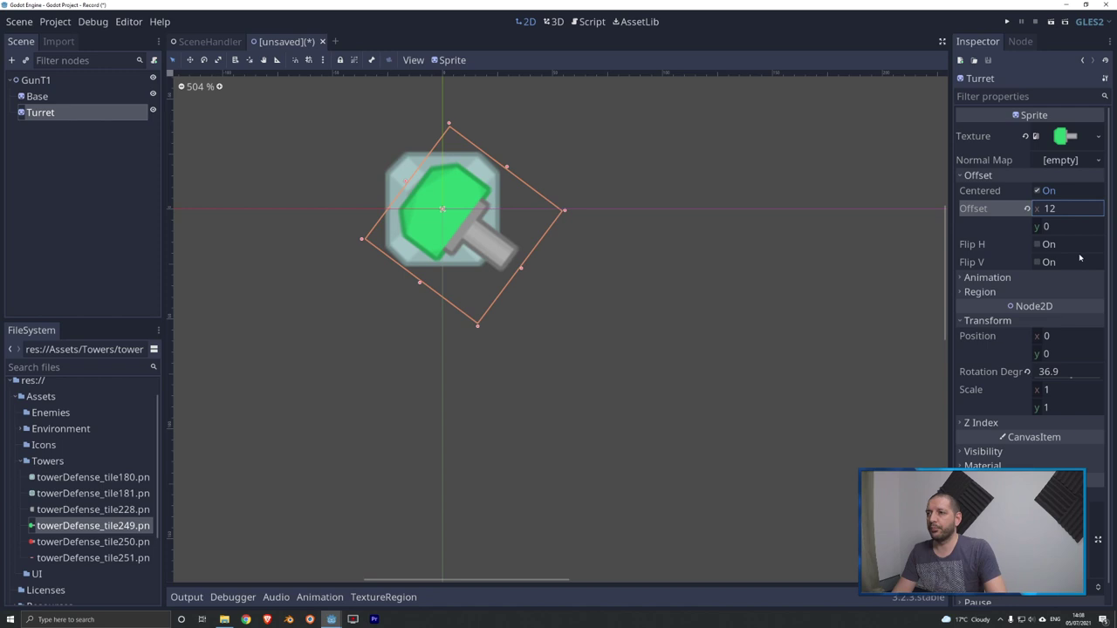
Reset the Turret's rotation to 0, then test-rotate it to about 67.2°
{"action": "left_click", "coordinate": [1052, 371]}
{"action": "type", "text": "0"}
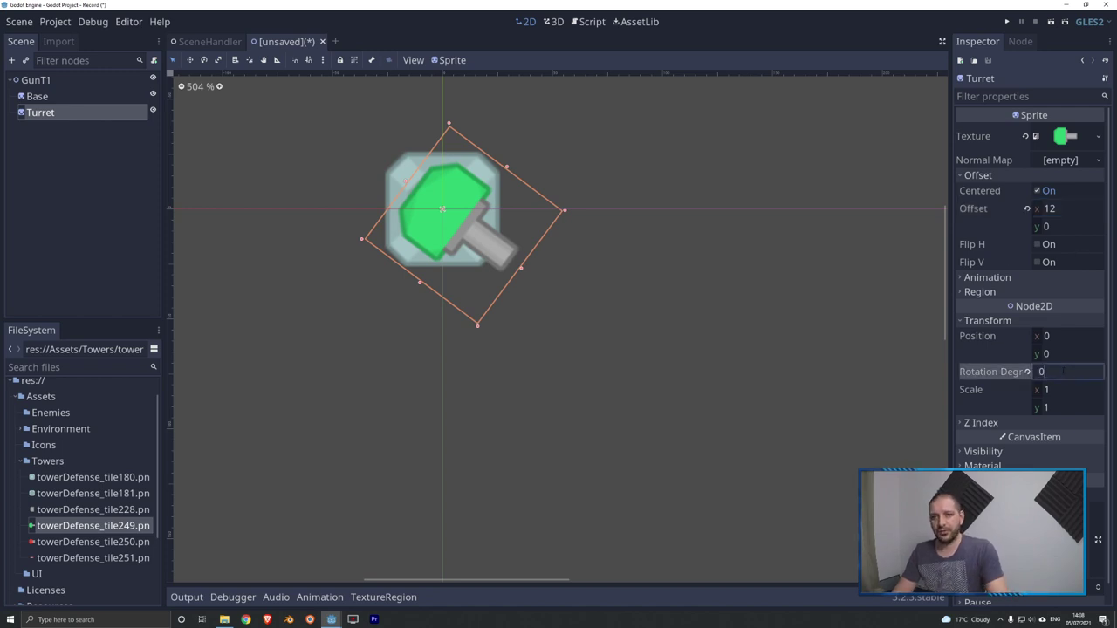
{"action": "key", "text": "Return"}
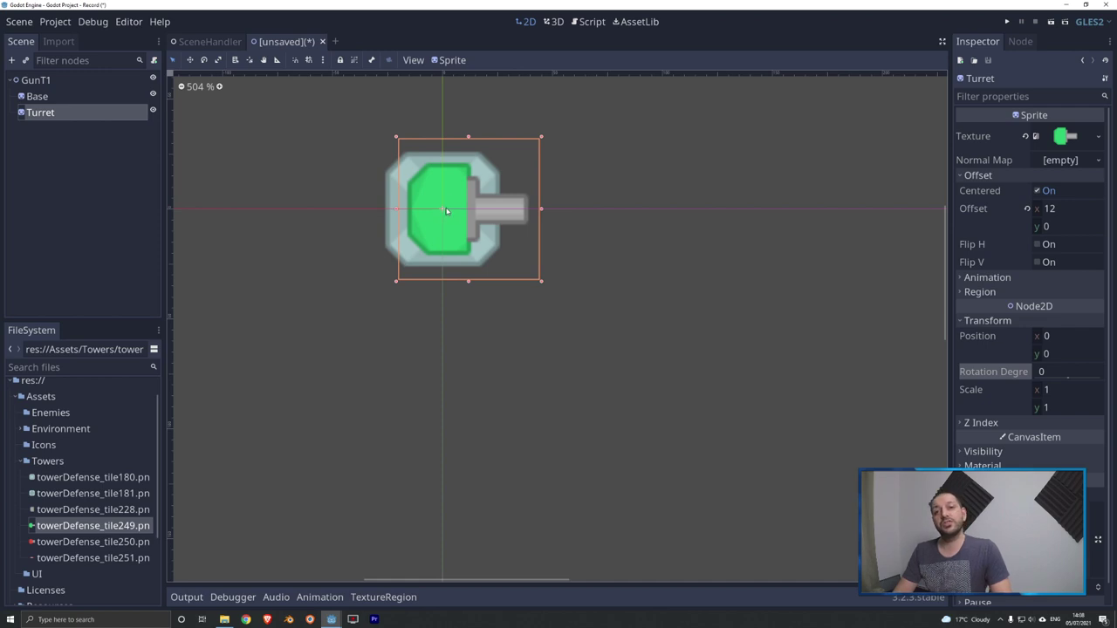
{"action": "mouse_move", "coordinate": [1058, 375]}
{"action": "left_mouse_down"}
{"action": "mouse_move", "coordinate": [1090, 379]}
{"action": "mouse_move", "coordinate": [1073, 382]}
{"action": "left_mouse_up"}
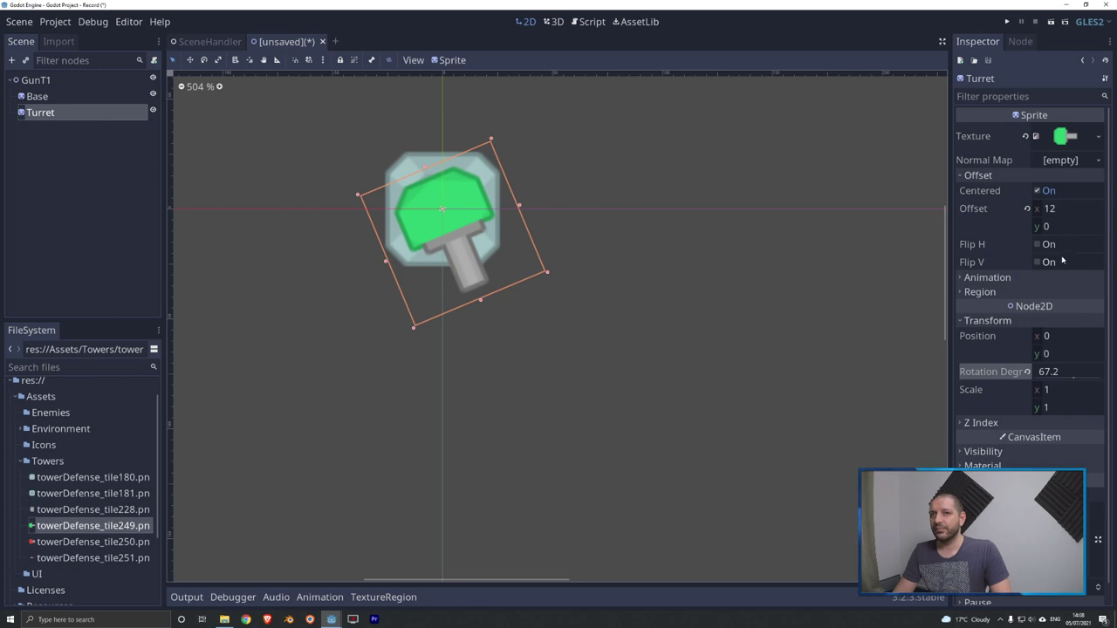